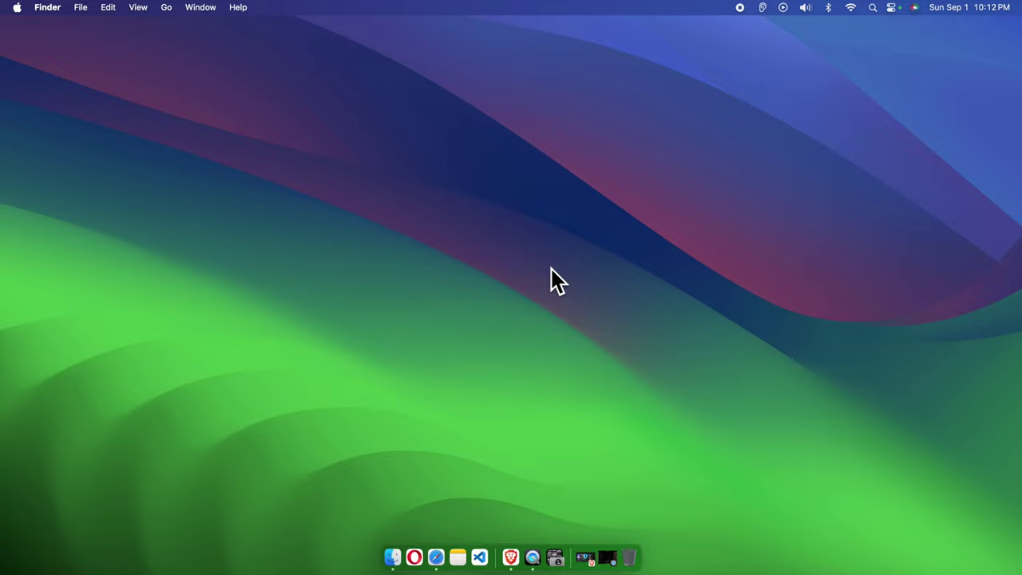
Step: Locate Image Capture in the Finder Applications folder, then close the Finder window
{"action": "left_click", "coordinate": [392, 558]}
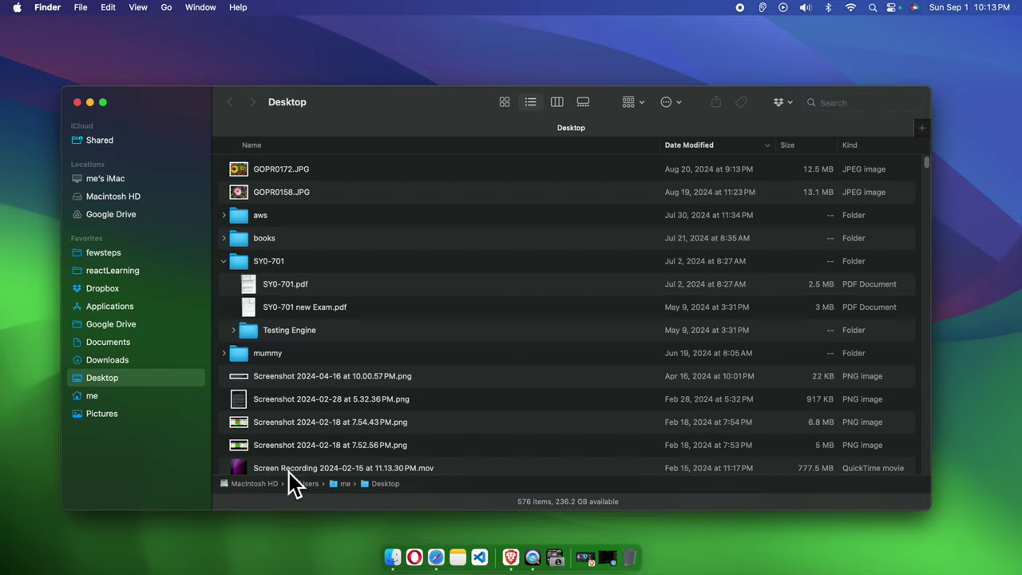
{"action": "left_click", "coordinate": [112, 312]}
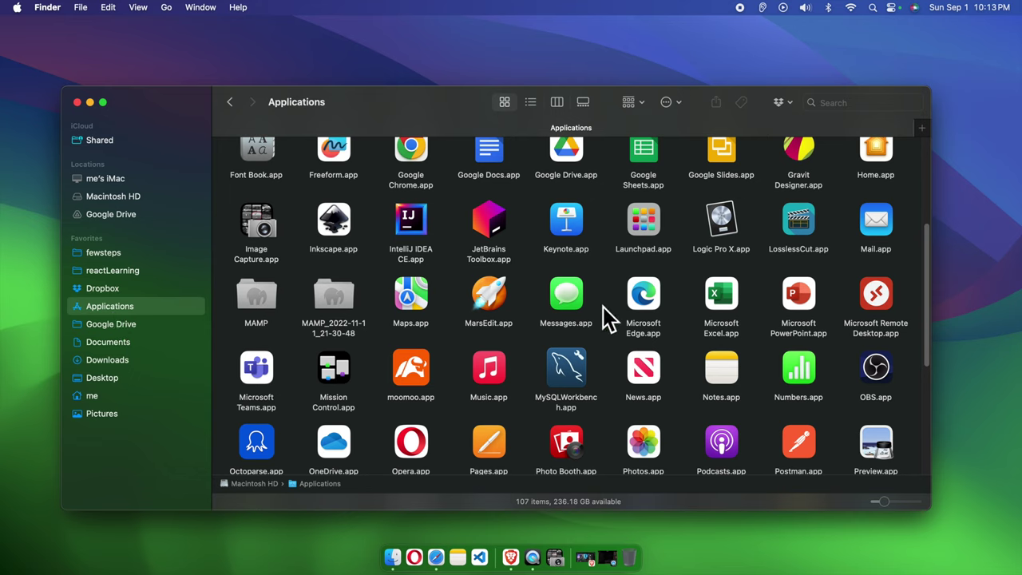
{"action": "left_click", "coordinate": [269, 231]}
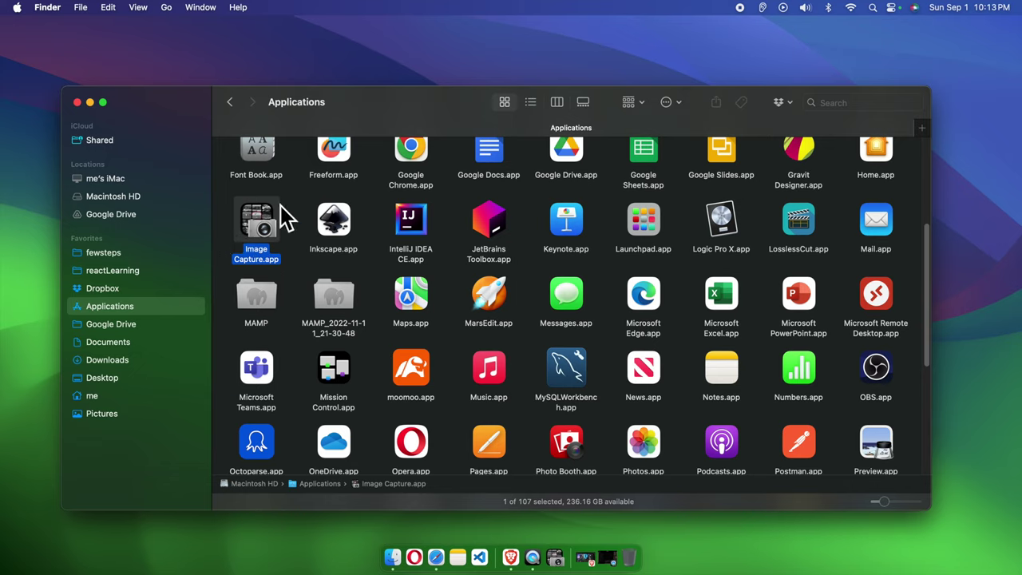
{"action": "left_click", "coordinate": [76, 102]}
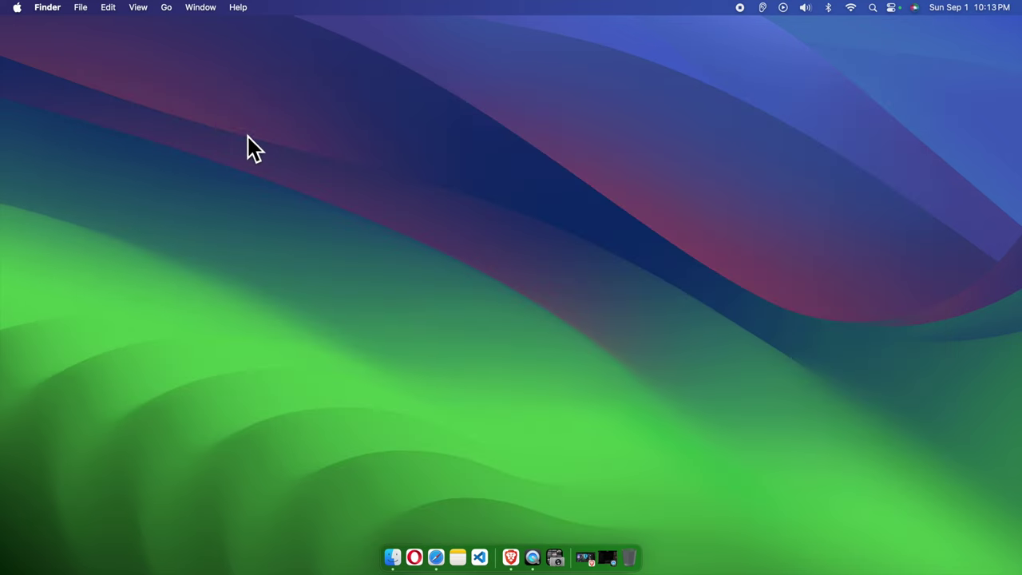
Step: Launch Image Capture from a Spotlight search for 'image'
{"action": "left_click", "coordinate": [875, 12]}
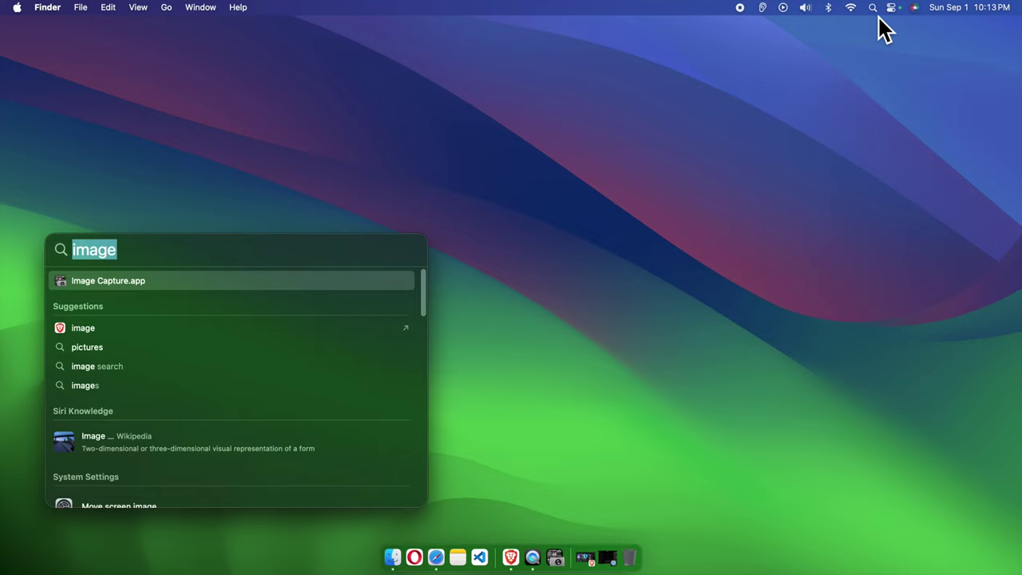
{"action": "key", "text": "BackSpace"}
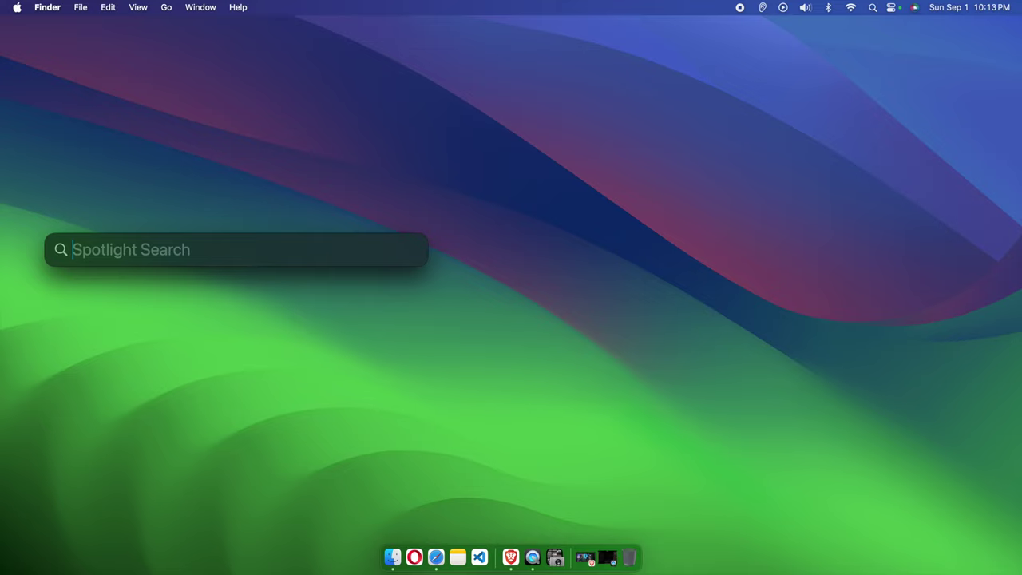
{"action": "type", "text": "image"}
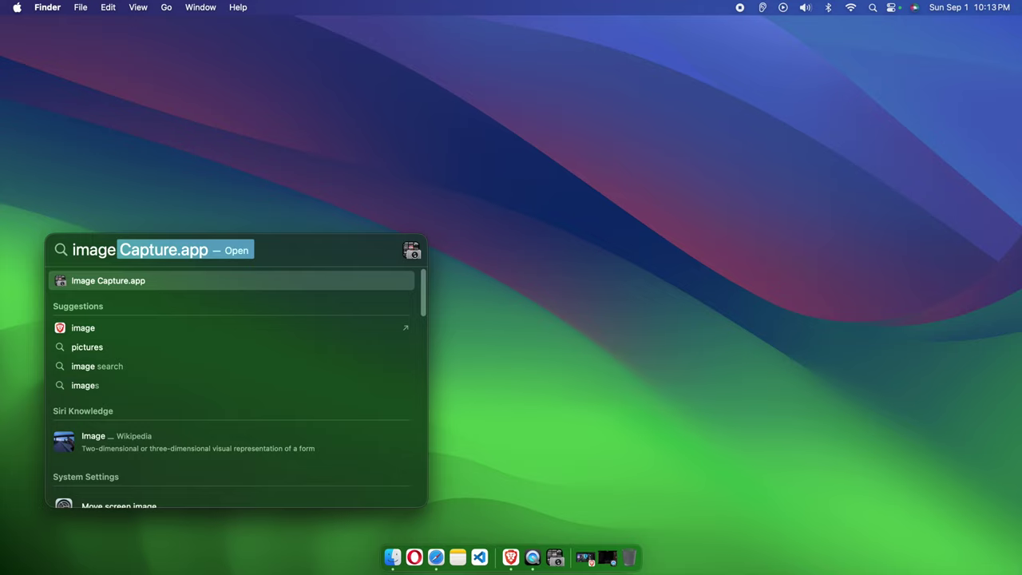
{"action": "left_click", "coordinate": [268, 284]}
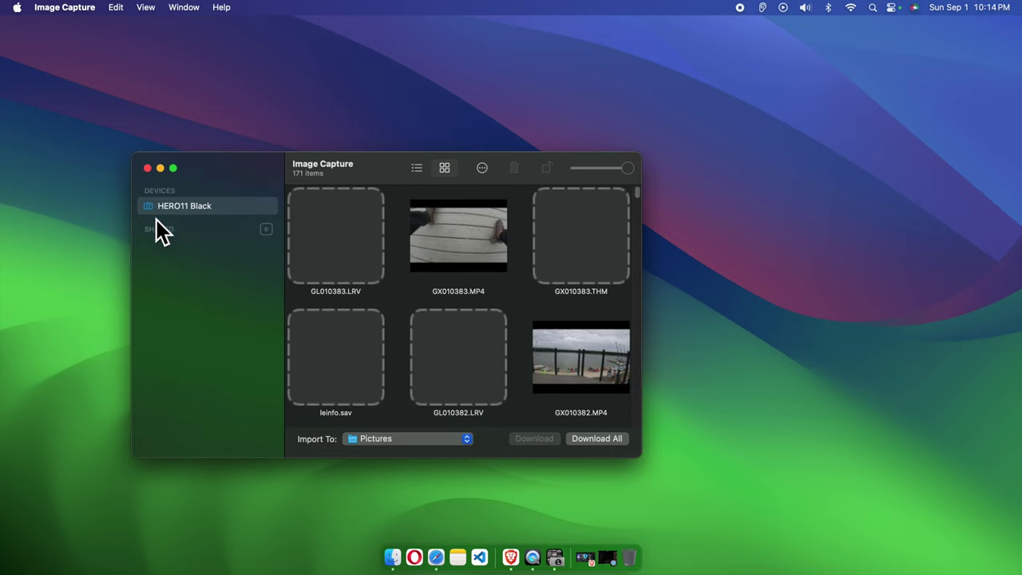
Step: Zoom the Image Capture window to full size and scroll through the HERO11 Black thumbnails
{"action": "double_click", "coordinate": [374, 163]}
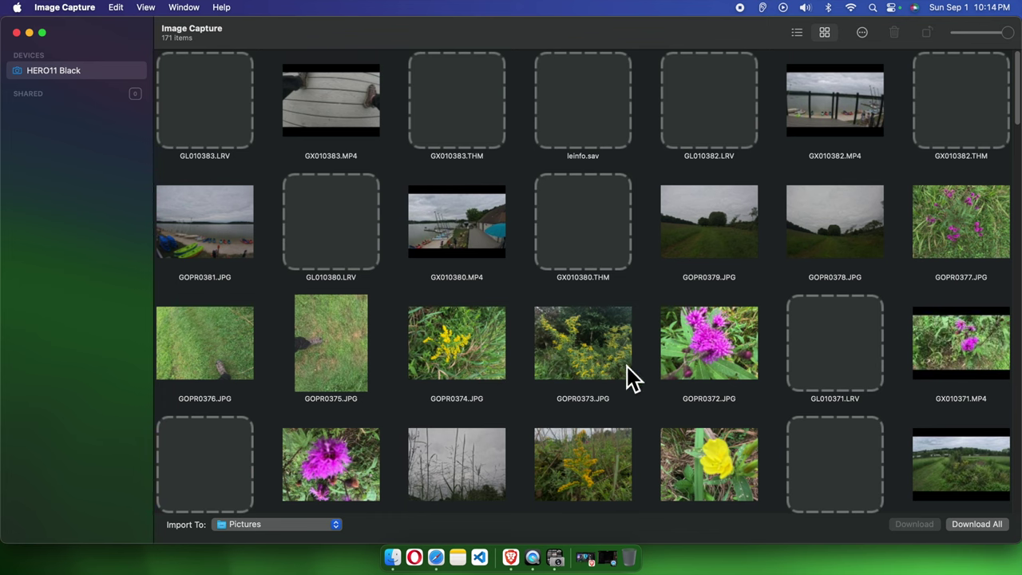
{"action": "scroll", "coordinate": [267, 349], "scroll_direction": "down", "scroll_amount": 2}
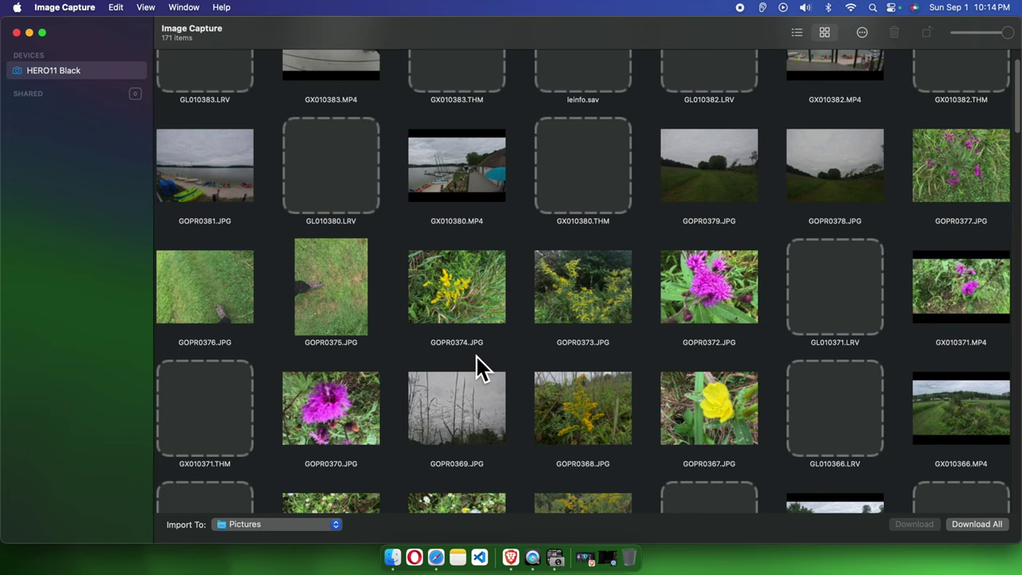
{"action": "scroll", "coordinate": [478, 369], "scroll_direction": "up", "scroll_amount": 2}
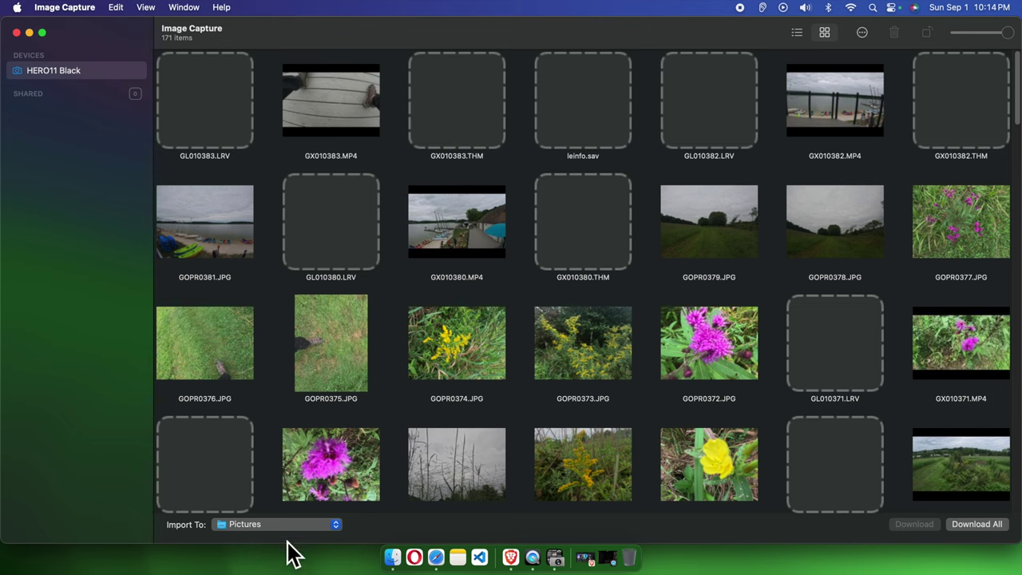
Step: Set Import To via Other... to a newly created myTravel folder inside fewsteps
{"action": "left_click", "coordinate": [337, 524]}
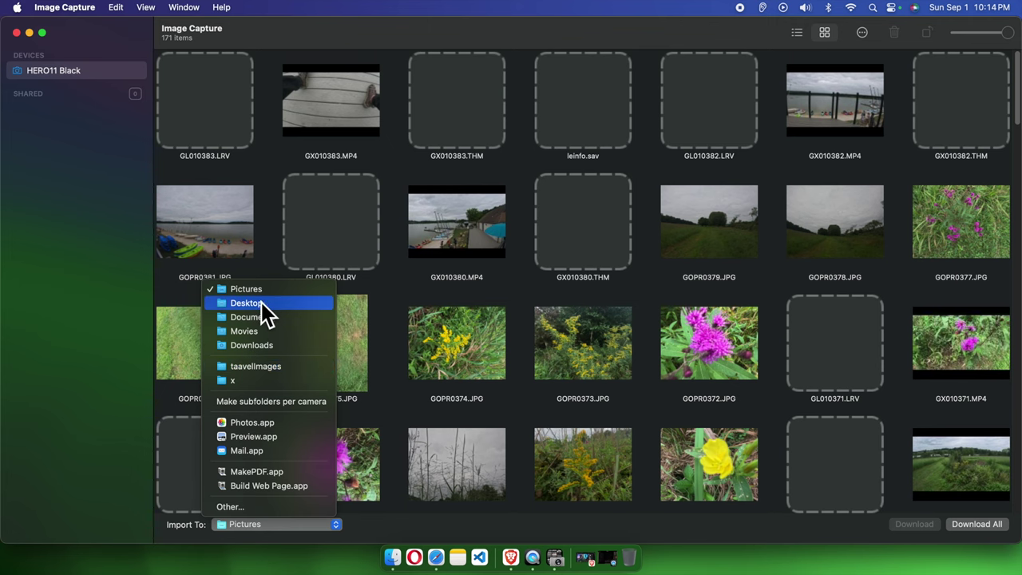
{"action": "left_click", "coordinate": [268, 509]}
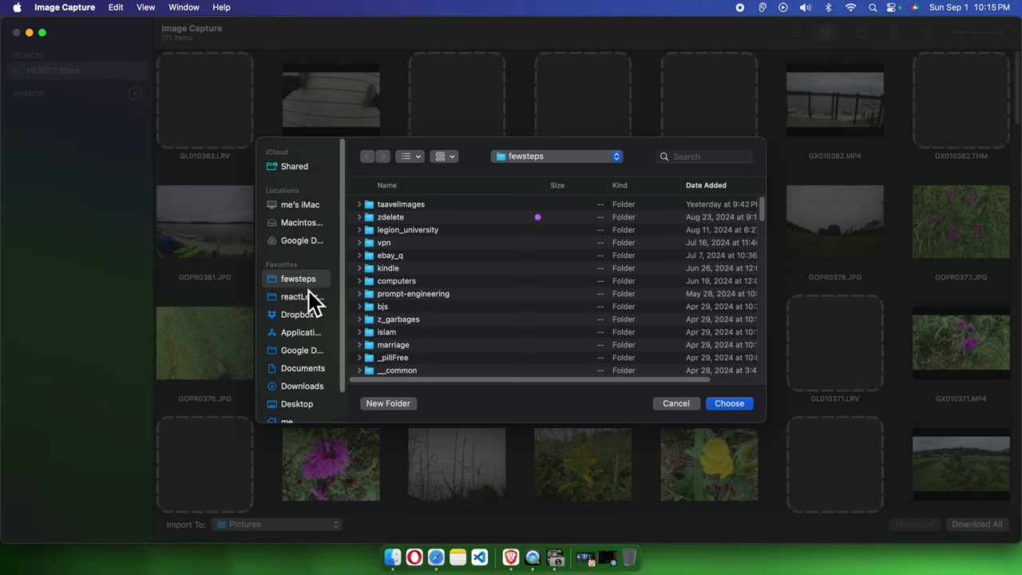
{"action": "left_click", "coordinate": [401, 410]}
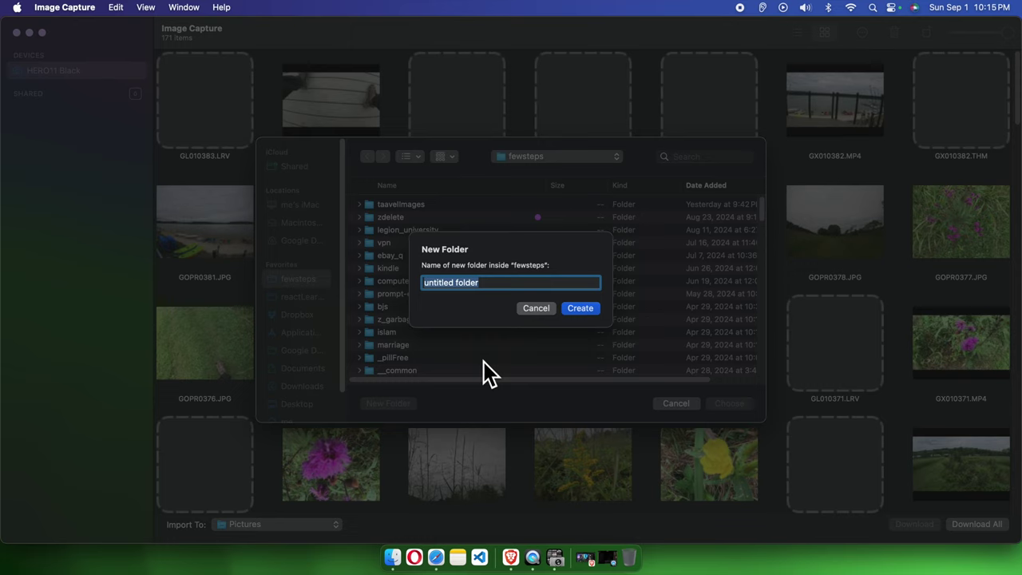
{"action": "type", "text": "myT"}
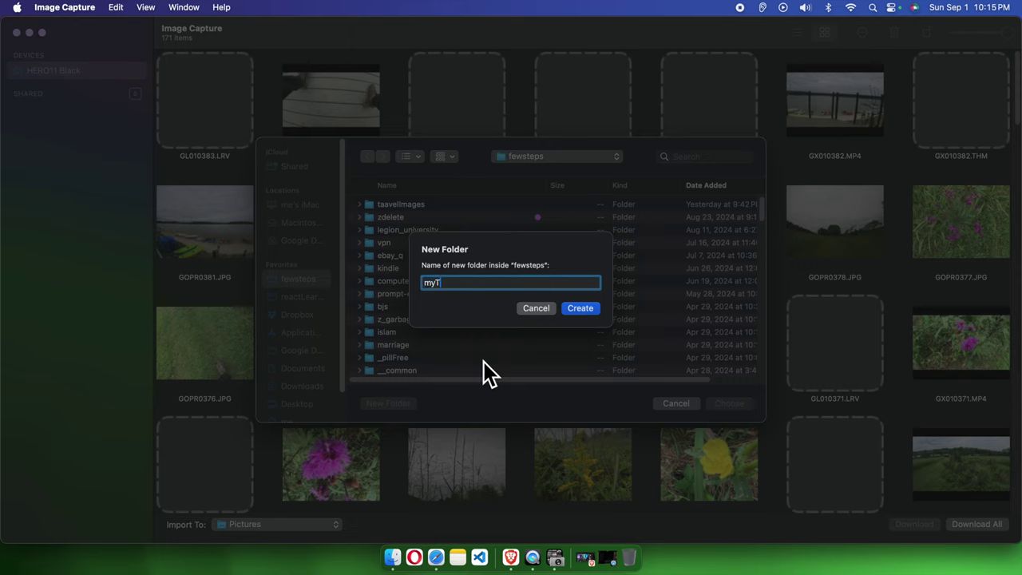
{"action": "type", "text": "ravelPics"}
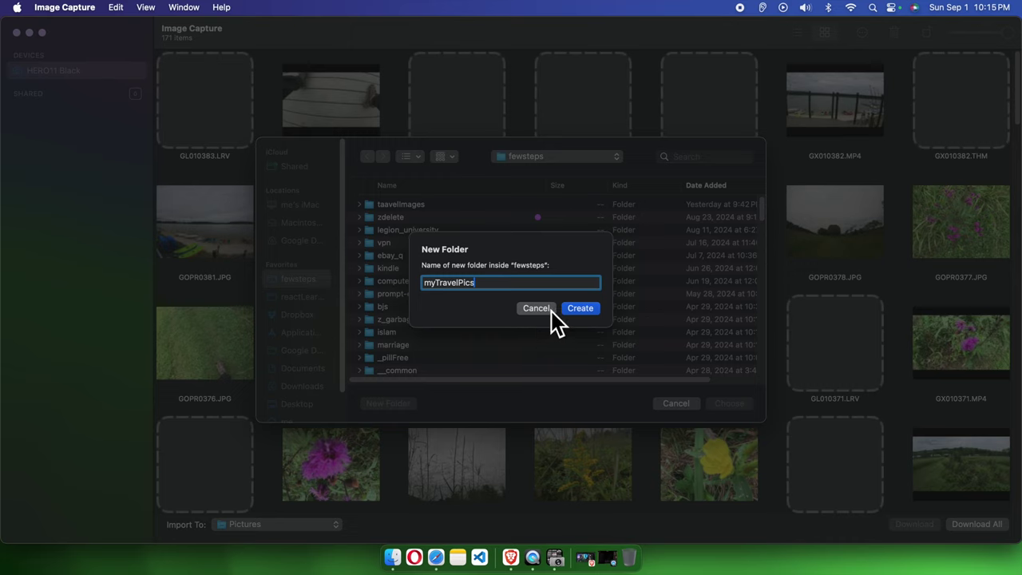
{"action": "key", "text": "BackSpace"}
{"action": "key", "text": "BackSpace"}
{"action": "key", "text": "BackSpace"}
{"action": "key", "text": "BackSpace"}
{"action": "left_click", "coordinate": [592, 314]}
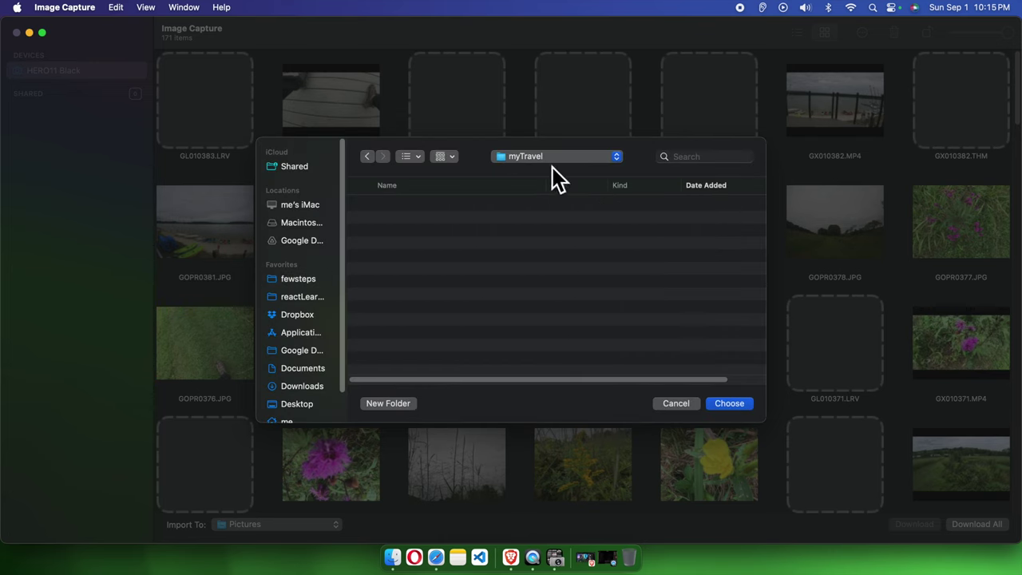
{"action": "left_click", "coordinate": [728, 407]}
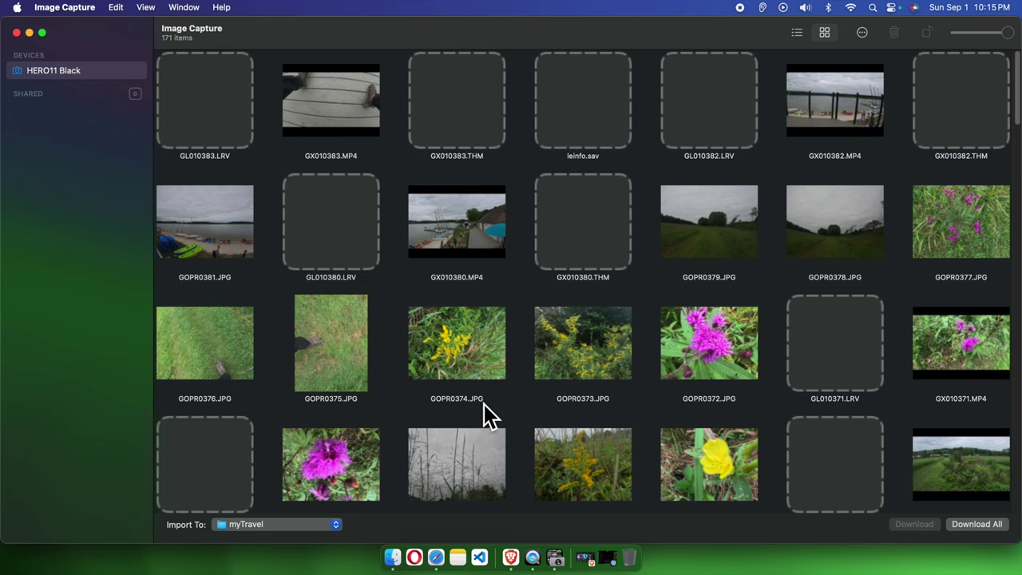
Step: Download the purple-flower photo and GX010380.MP4 together into myTravel
{"action": "left_click", "coordinate": [336, 462]}
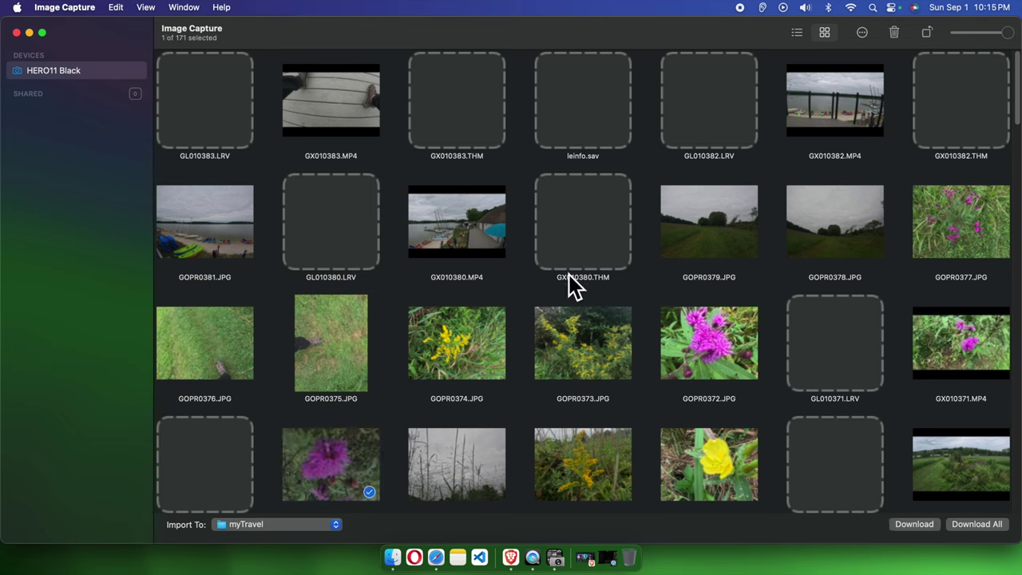
{"action": "left_click", "coordinate": [452, 235], "text": "super"}
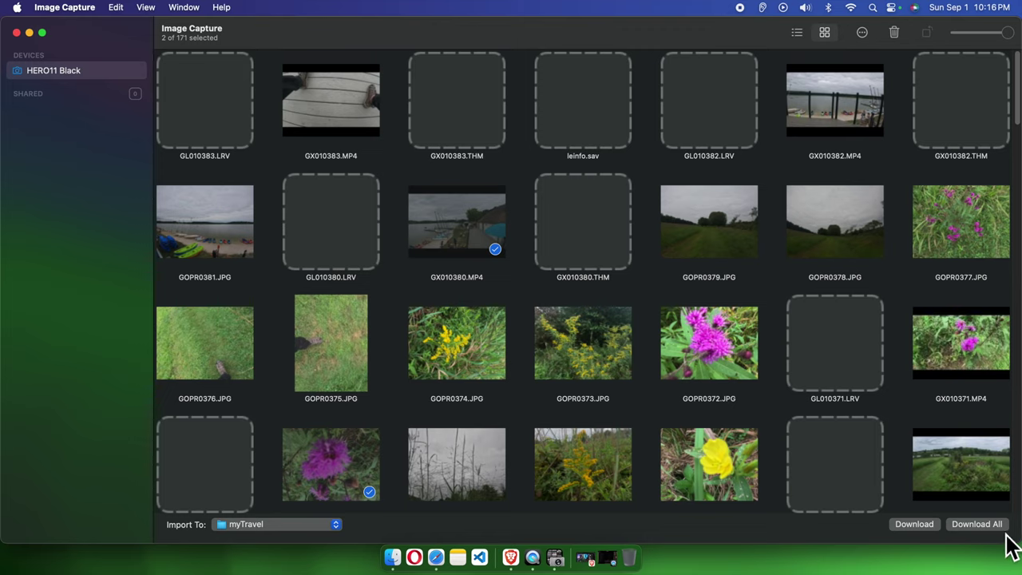
{"action": "left_click", "coordinate": [914, 527]}
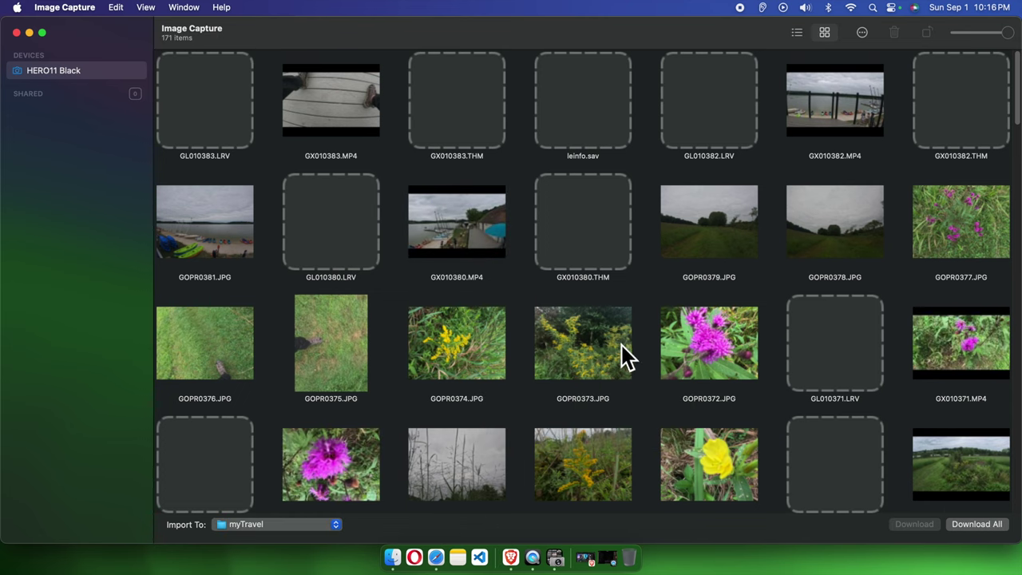
{"action": "left_click", "coordinate": [393, 558]}
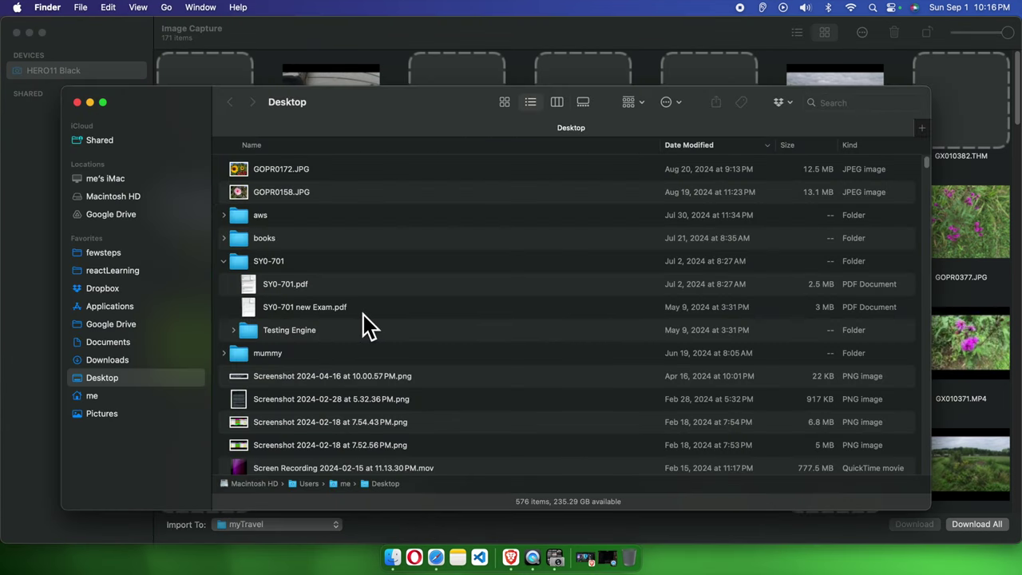
Step: Open fewsteps/myTravel in Finder to confirm GX010380.MP4 and GOPR0370.JPG were imported
{"action": "left_click", "coordinate": [112, 259]}
{"action": "left_click", "coordinate": [279, 331]}
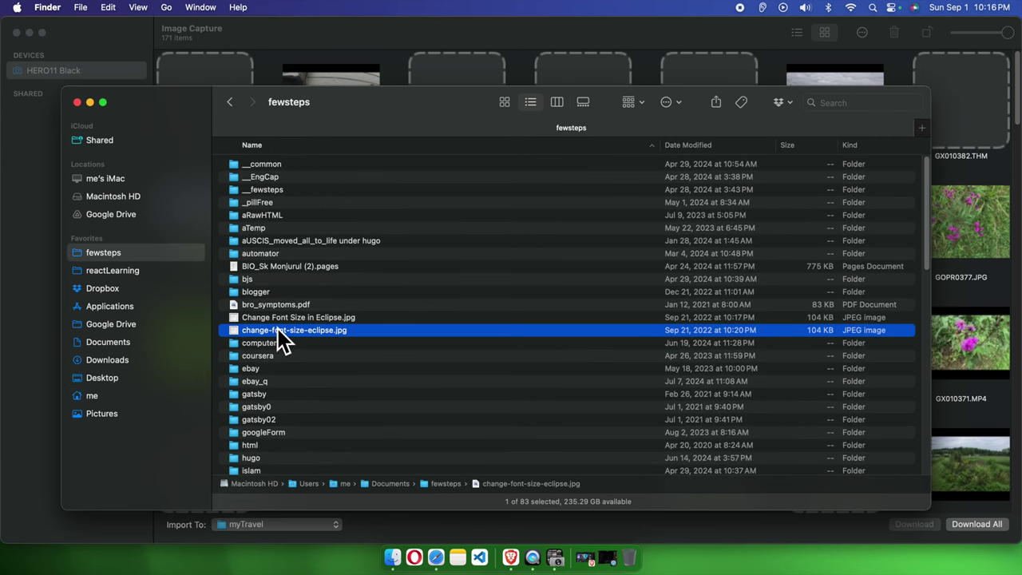
{"action": "key", "text": "t"}
{"action": "key", "text": "Down"}
{"action": "key", "text": "Down"}
{"action": "key", "text": "Down"}
{"action": "key", "text": "Down"}
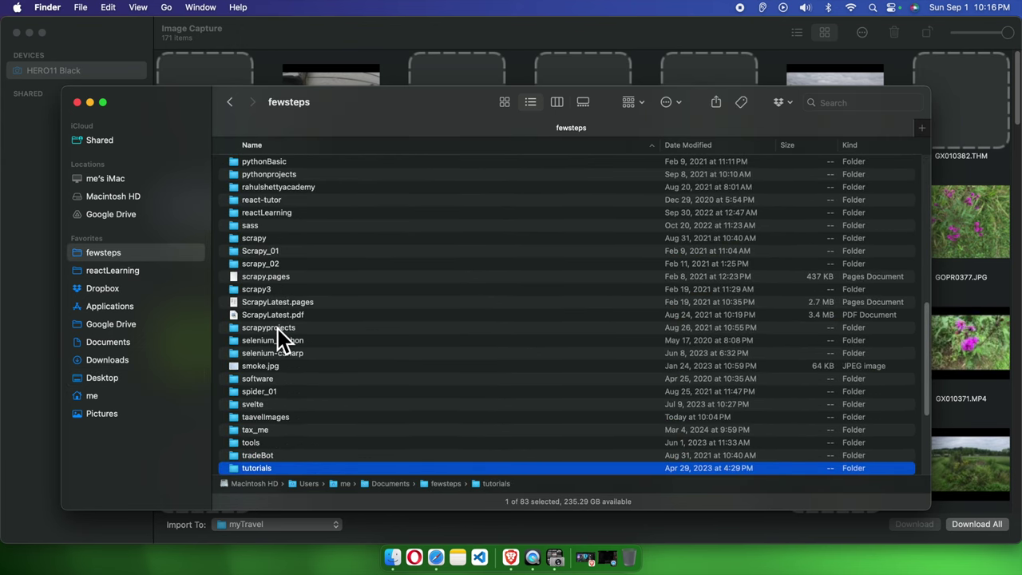
{"action": "scroll", "coordinate": [312, 399], "scroll_direction": "up", "scroll_amount": 15}
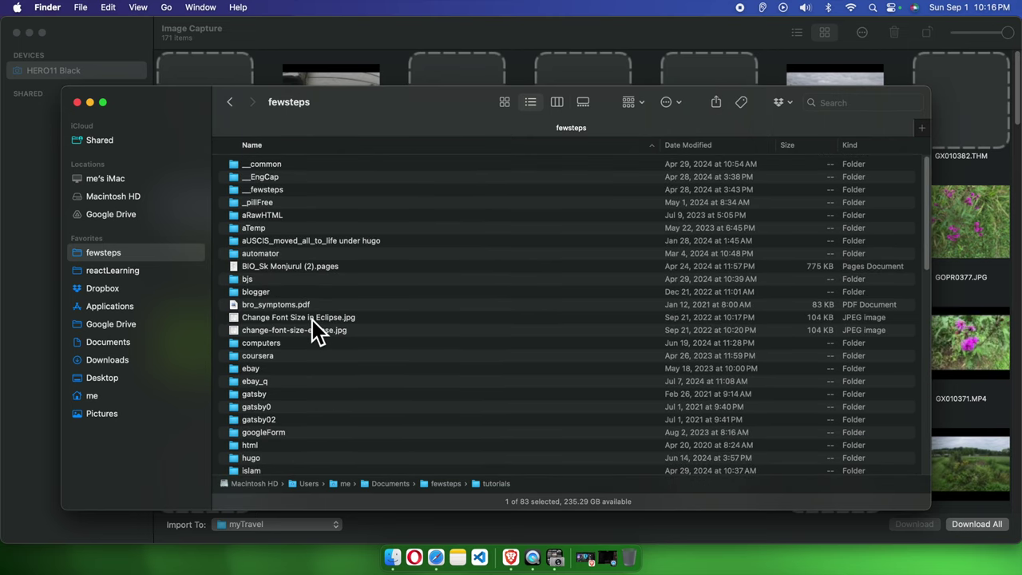
{"action": "scroll", "coordinate": [272, 410], "scroll_direction": "down", "scroll_amount": 5}
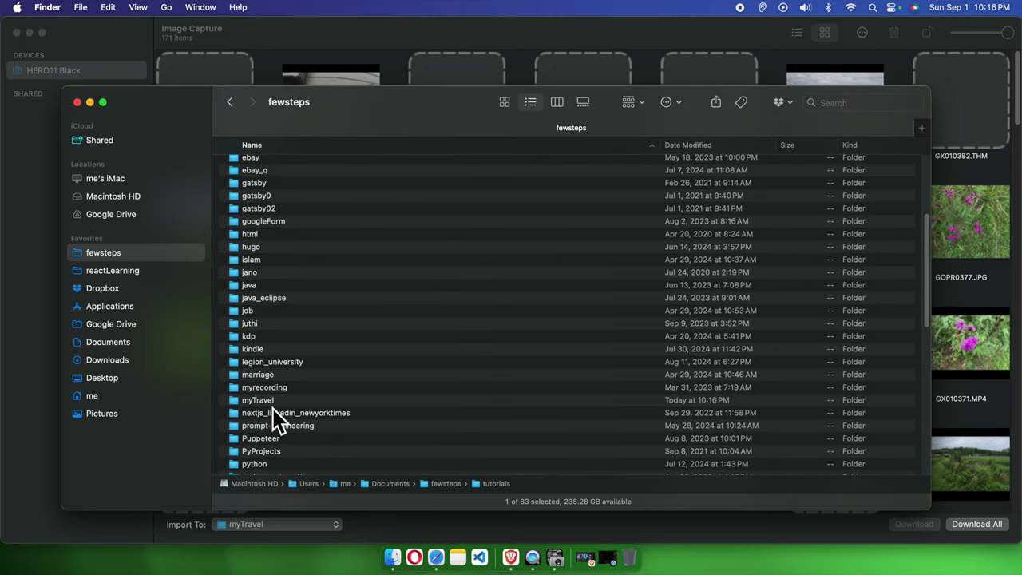
{"action": "left_click", "coordinate": [273, 405]}
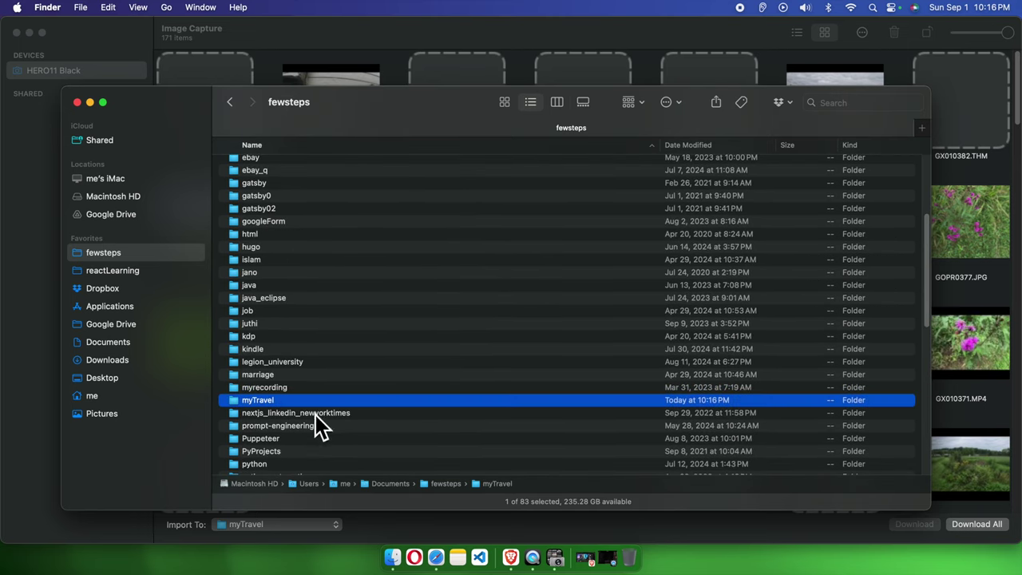
{"action": "double_click", "coordinate": [242, 406]}
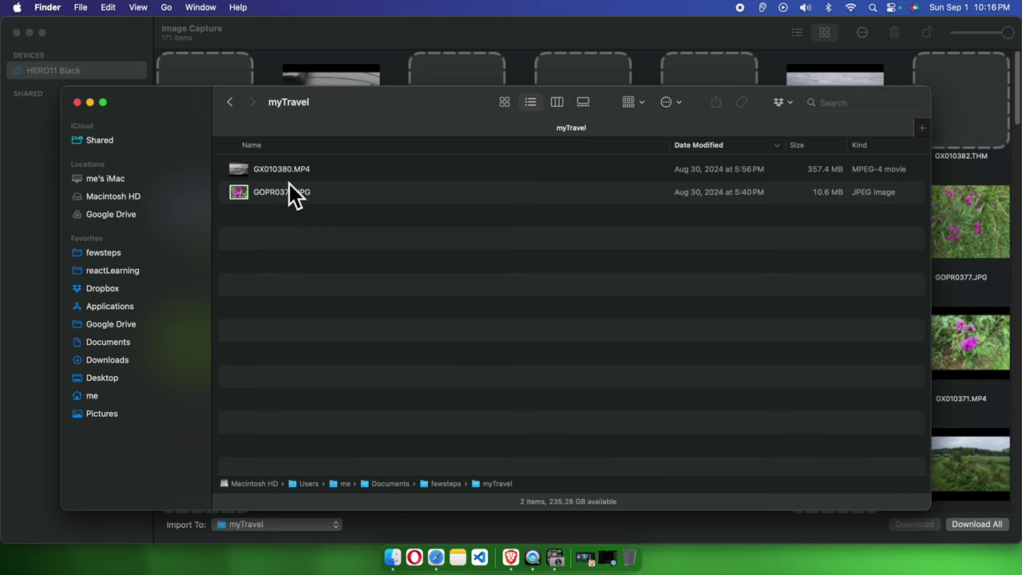
{"action": "left_click", "coordinate": [246, 196]}
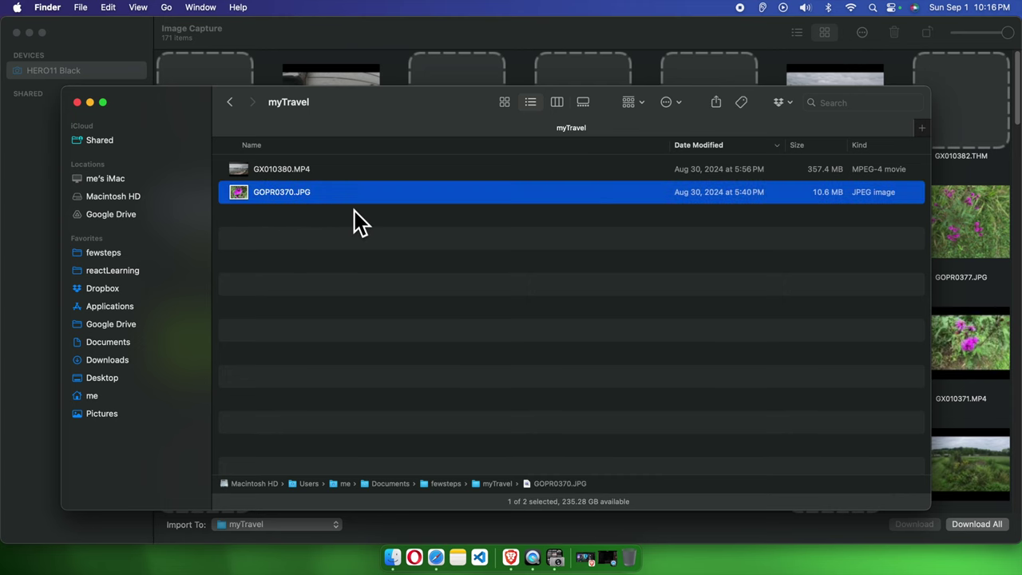
{"action": "key", "text": "space"}
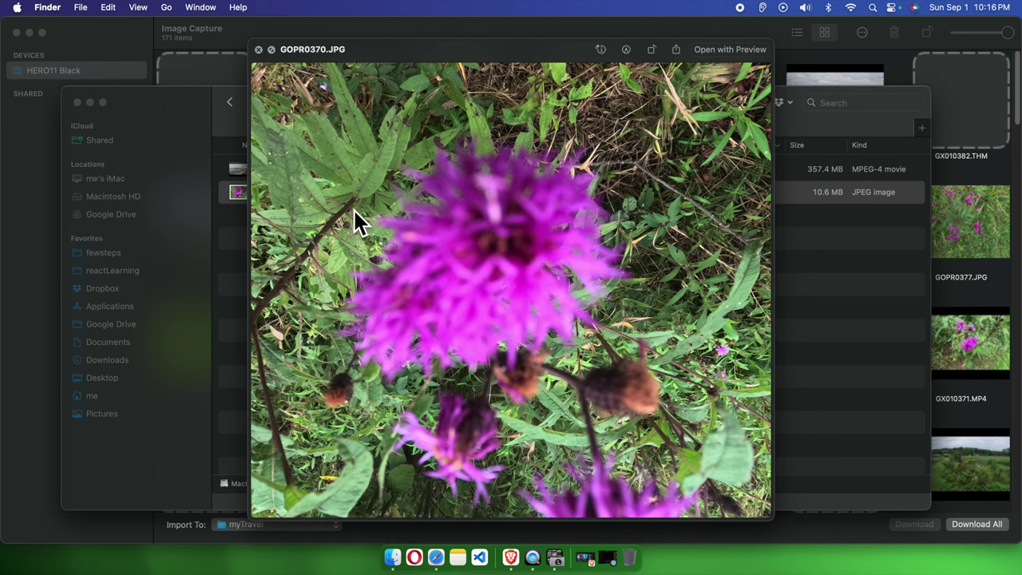
{"action": "key", "text": "space"}
{"action": "left_click", "coordinate": [294, 173]}
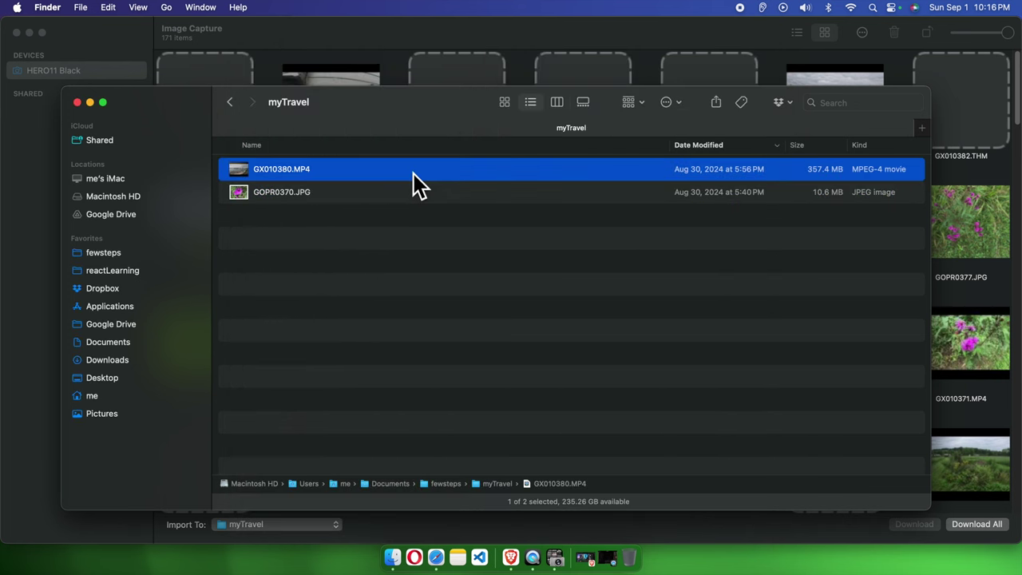
{"action": "key", "text": "space"}
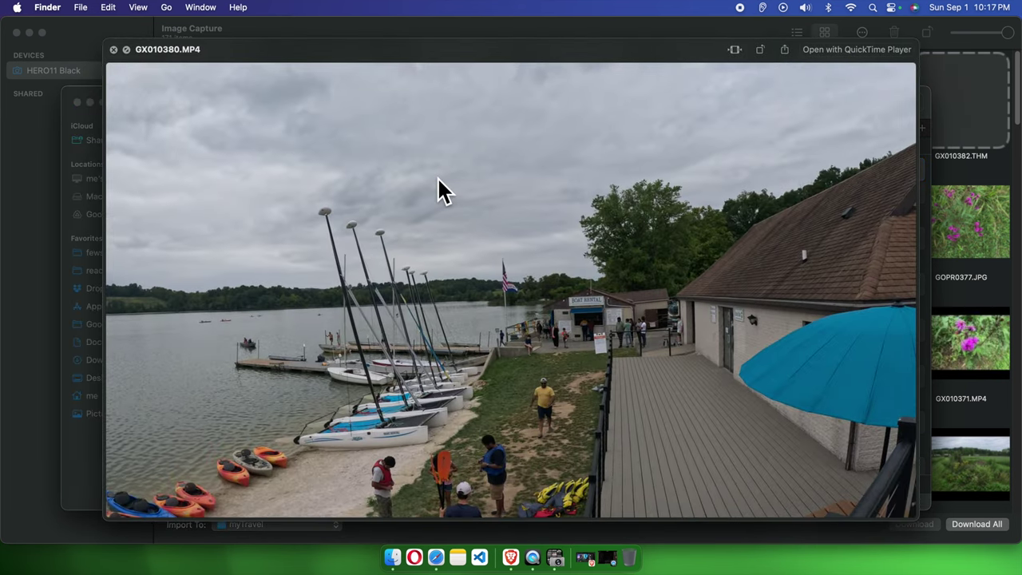
{"action": "key", "text": "space"}
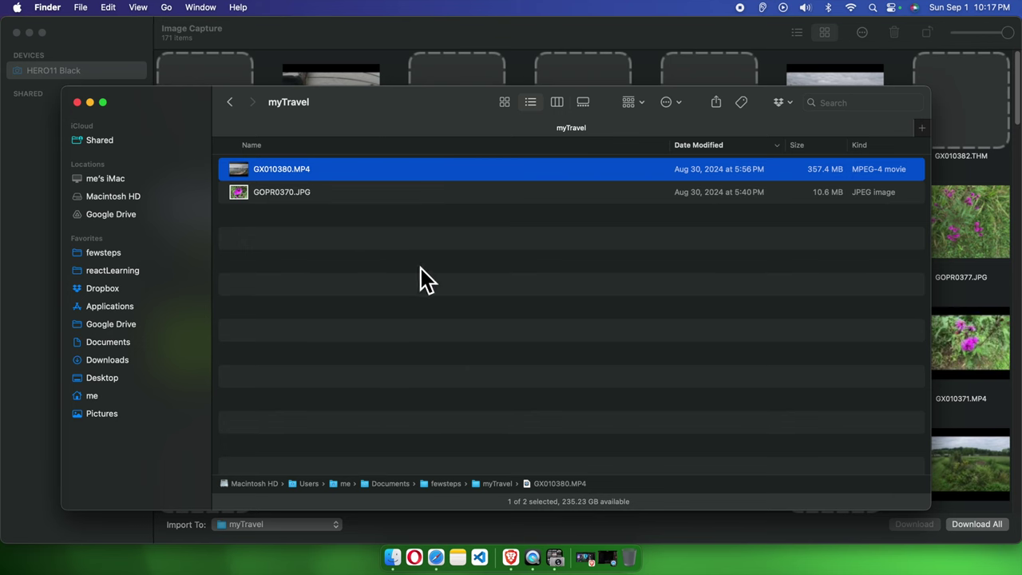
{"action": "left_click", "coordinate": [505, 32]}
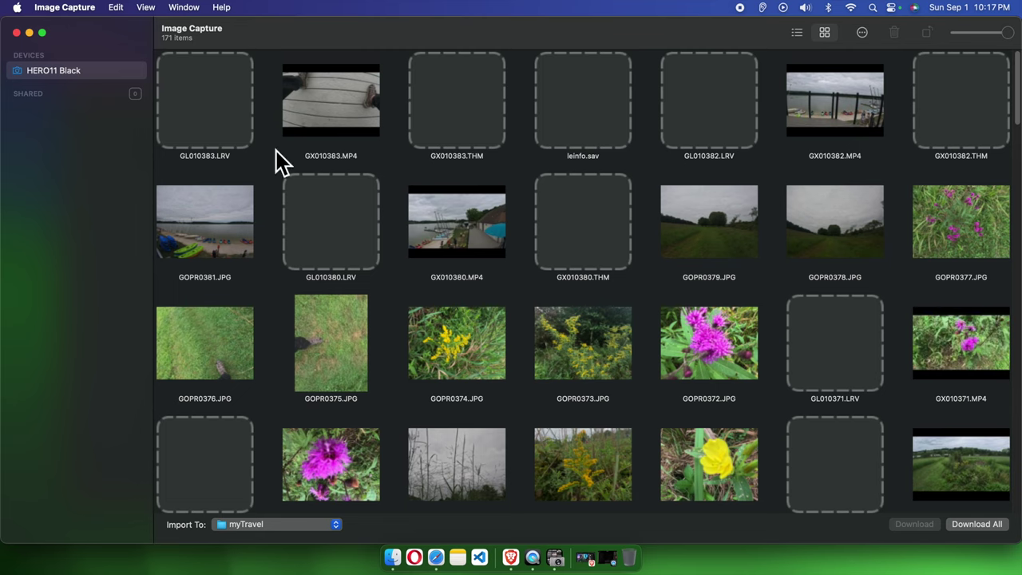
Step: Select the yellow-flower photo GOPR0374.JPG in Image Capture
{"action": "left_click", "coordinate": [465, 343]}
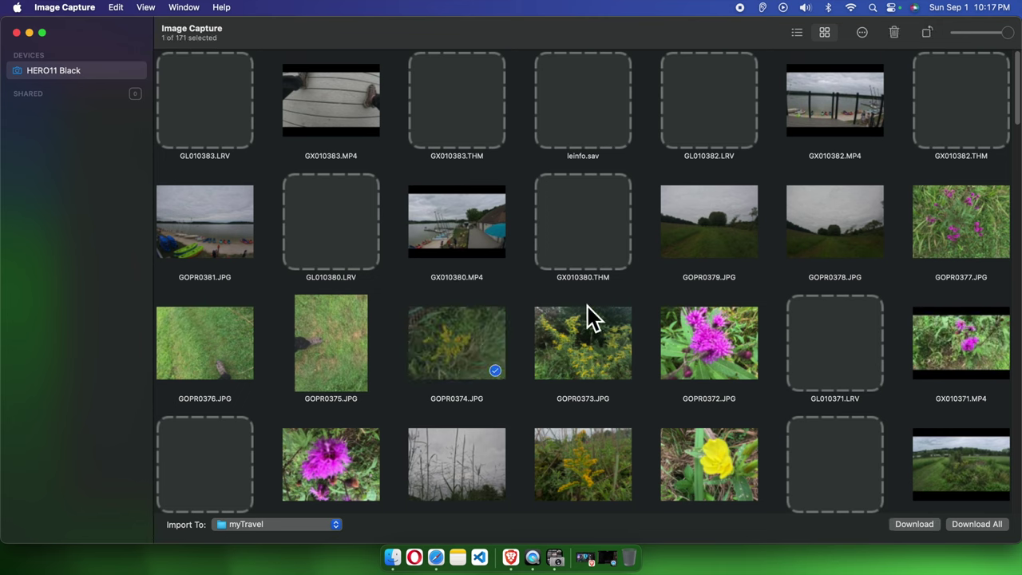